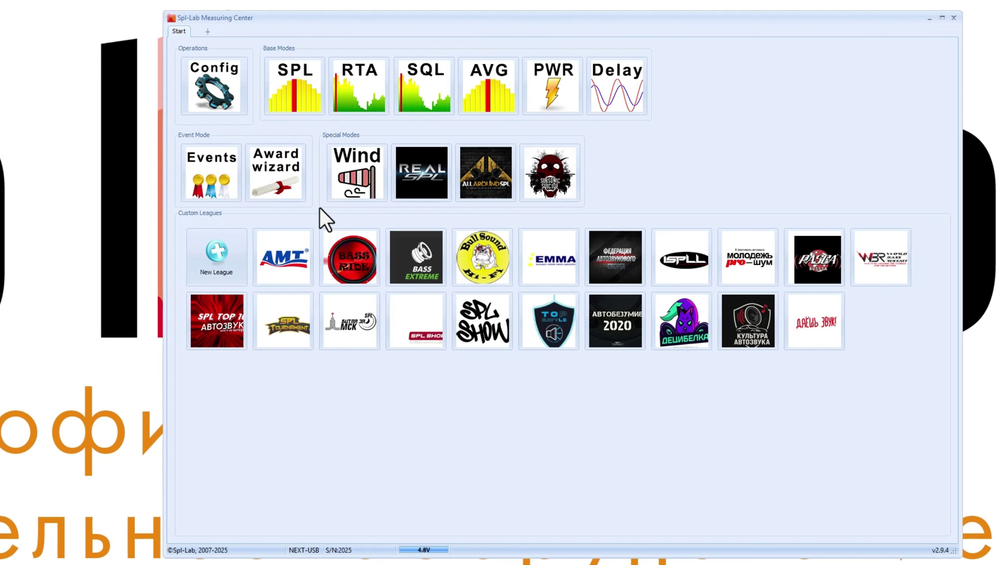
Check the device configuration, save it and open the Wind measuring mode
{"action": "left_click", "coordinate": [231, 94]}
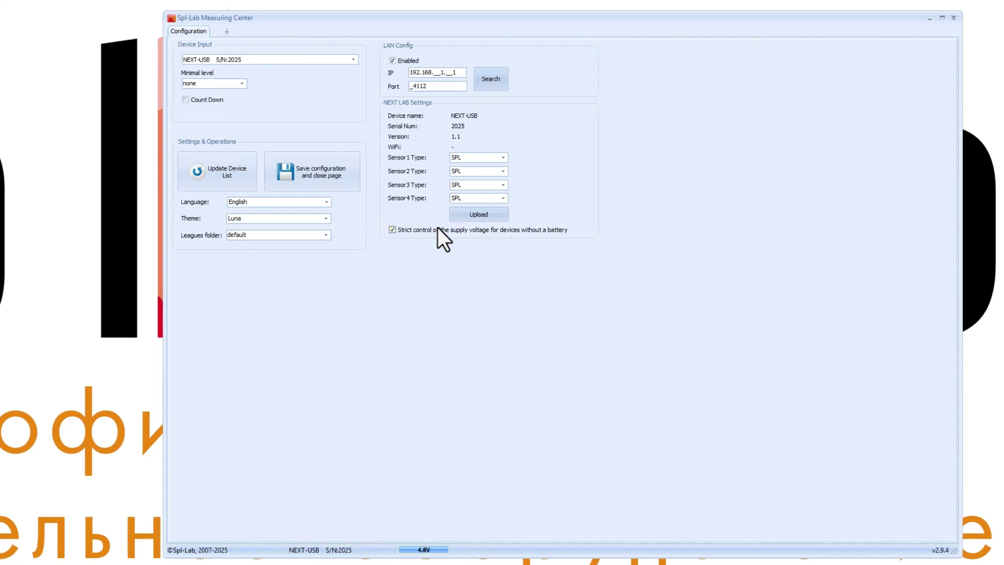
{"action": "left_click", "coordinate": [315, 167]}
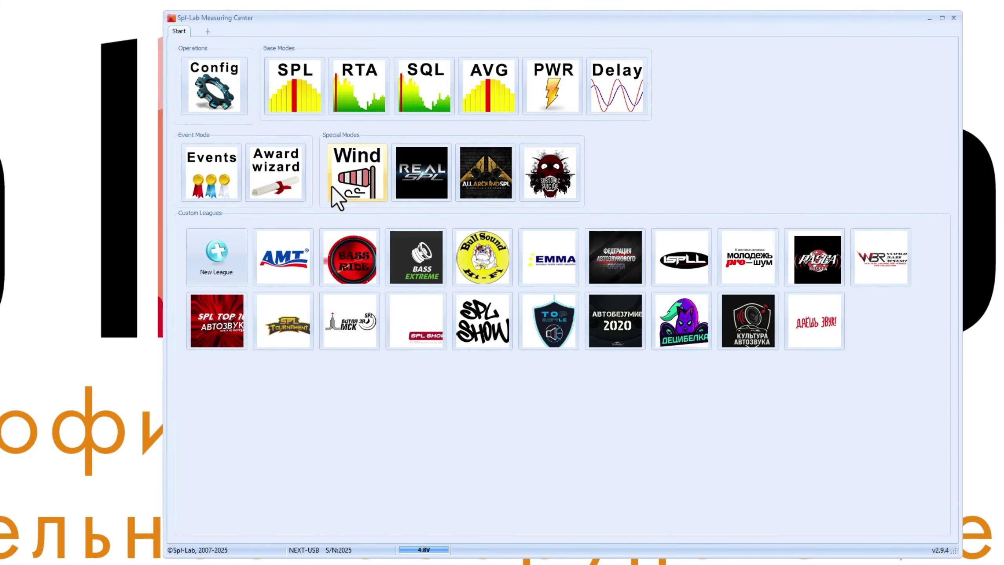
{"action": "left_click", "coordinate": [373, 169]}
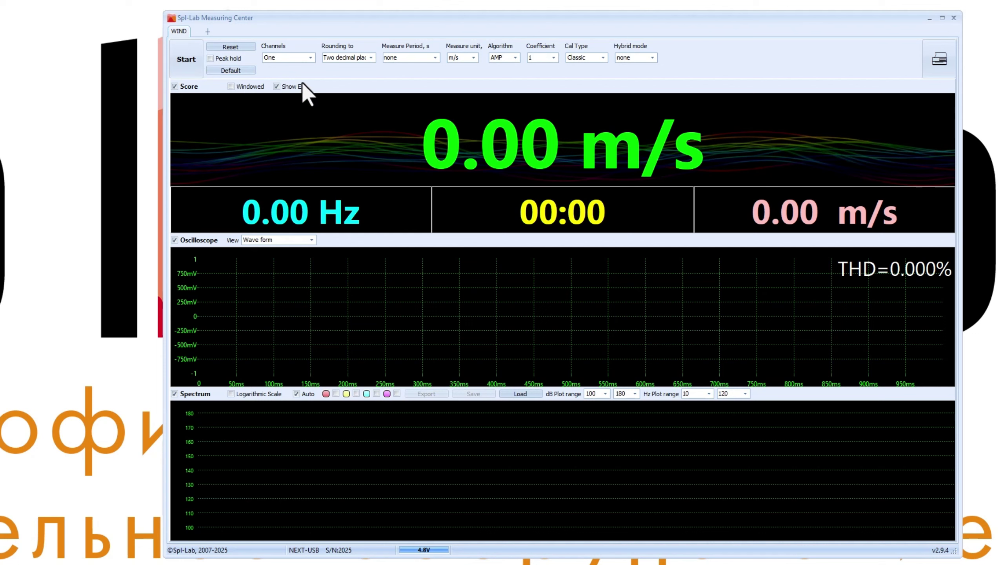
Review the available options for the channels, the rounding and the measure period of the wind measurement
{"action": "left_click", "coordinate": [306, 57]}
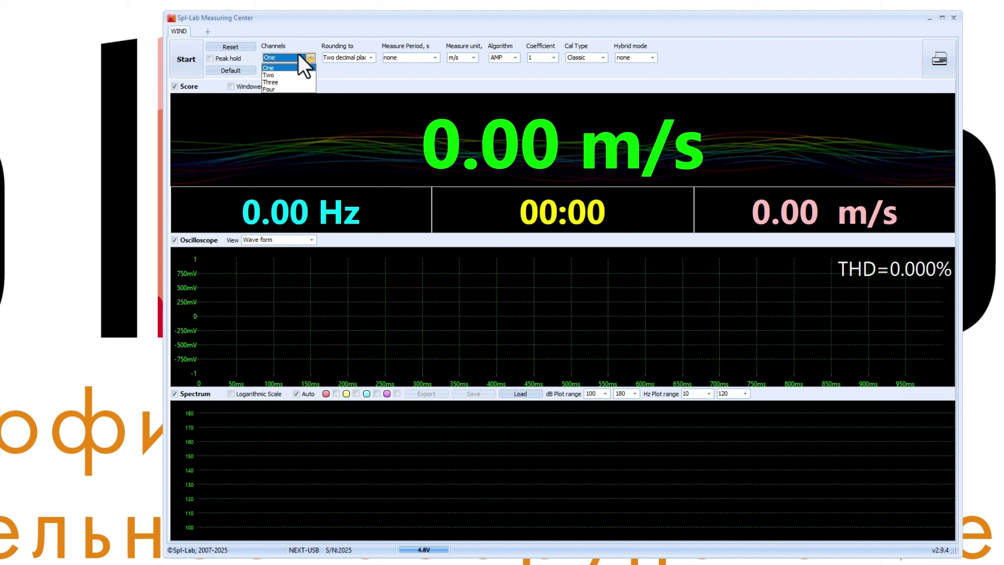
{"action": "left_click", "coordinate": [330, 78]}
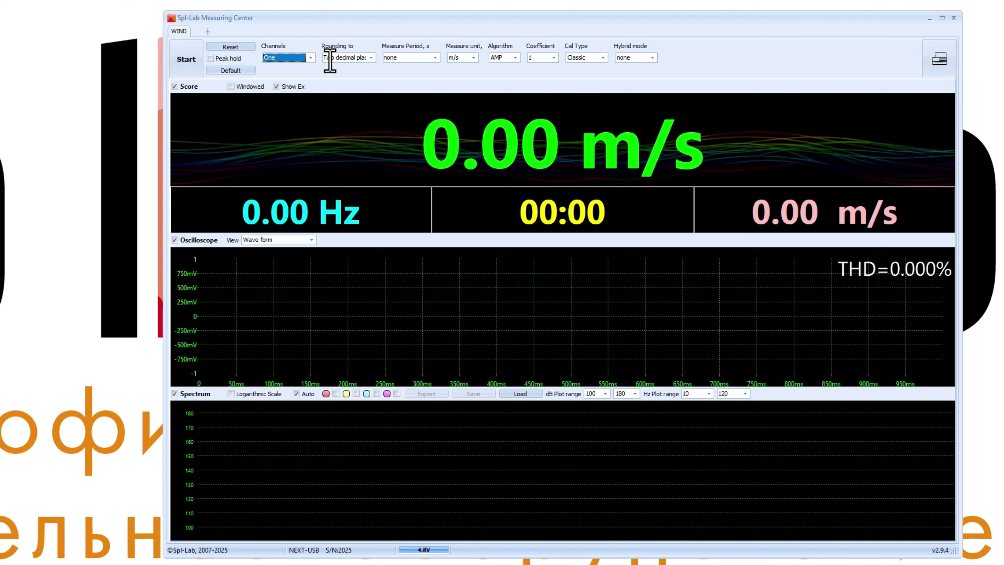
{"action": "left_click", "coordinate": [369, 58]}
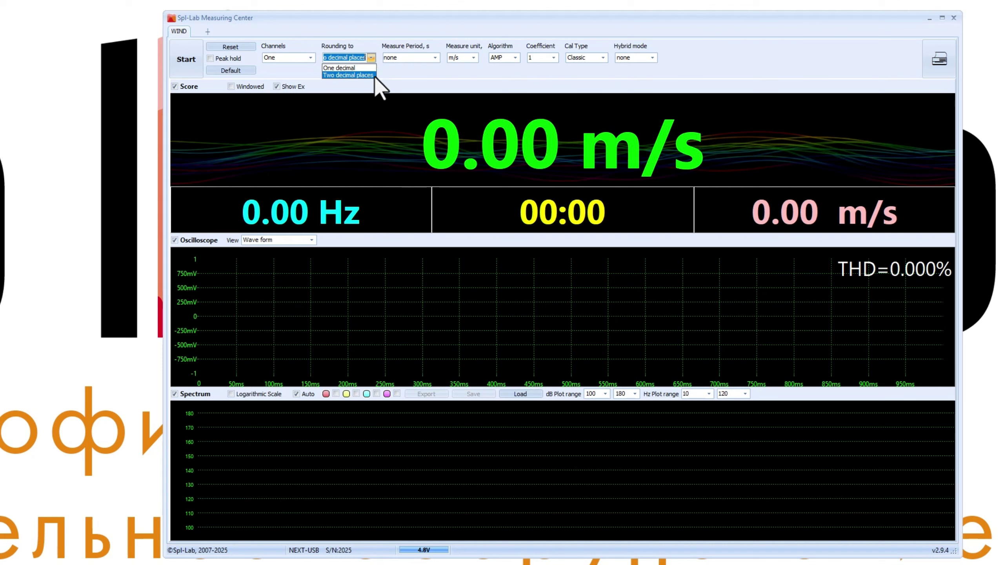
{"action": "left_click", "coordinate": [399, 85]}
{"action": "left_click", "coordinate": [435, 58]}
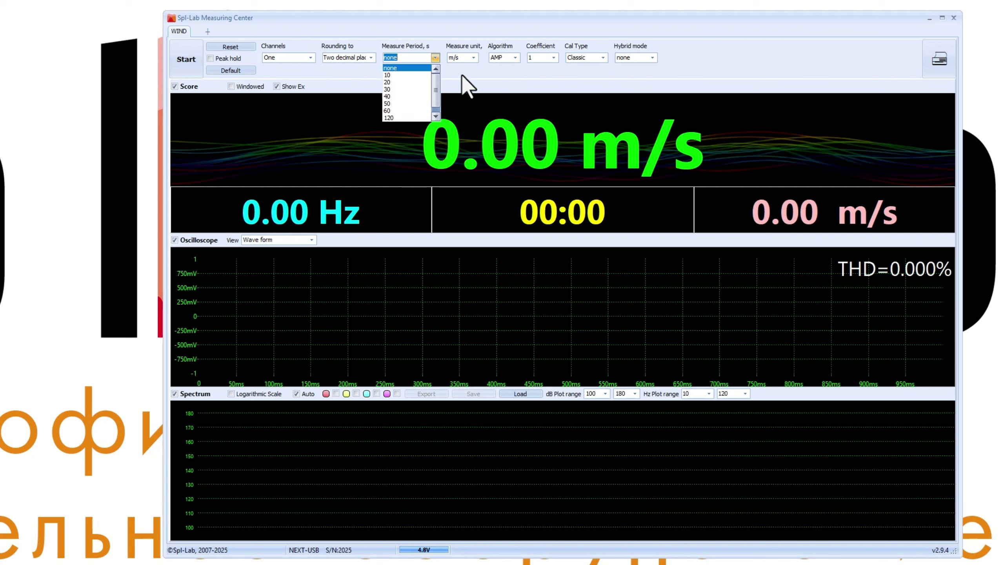
{"action": "left_click", "coordinate": [474, 56]}
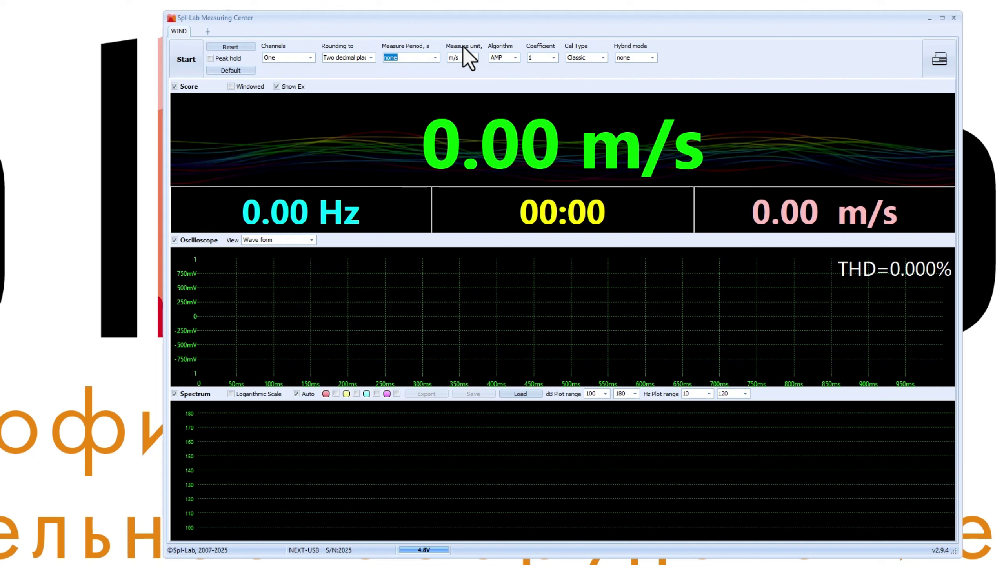
Try km/h and mph as the wind measure unit, and switch back to m/s
{"action": "left_click", "coordinate": [474, 58]}
{"action": "left_click", "coordinate": [465, 75]}
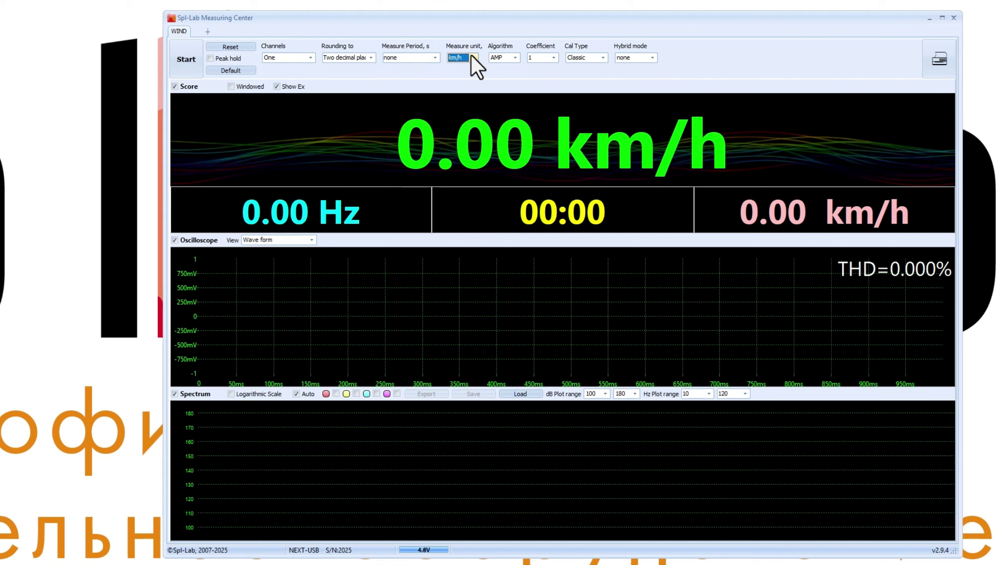
{"action": "left_click", "coordinate": [471, 56]}
{"action": "left_click", "coordinate": [465, 80]}
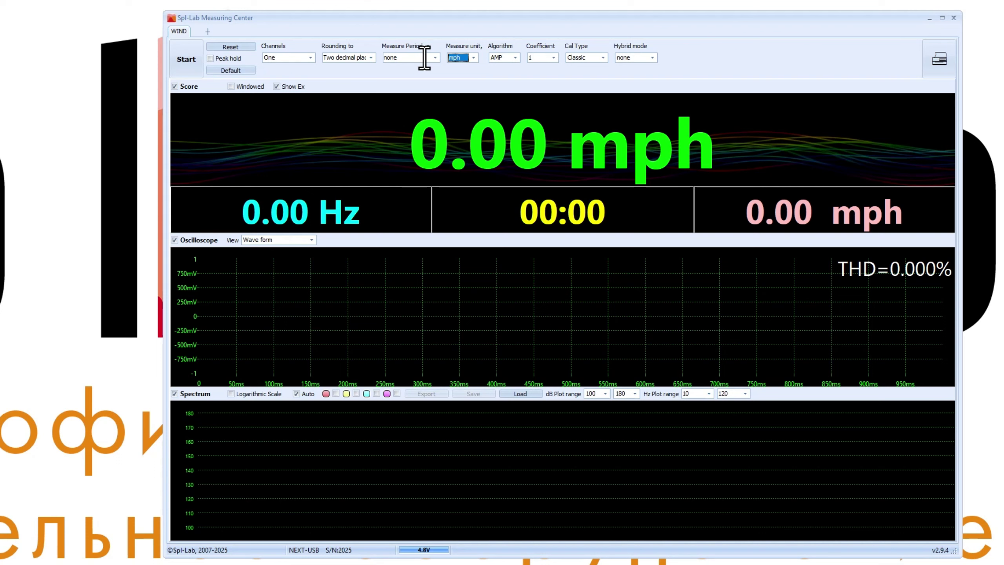
{"action": "scroll", "coordinate": [517, 56], "scroll_direction": "up", "scroll_amount": 2}
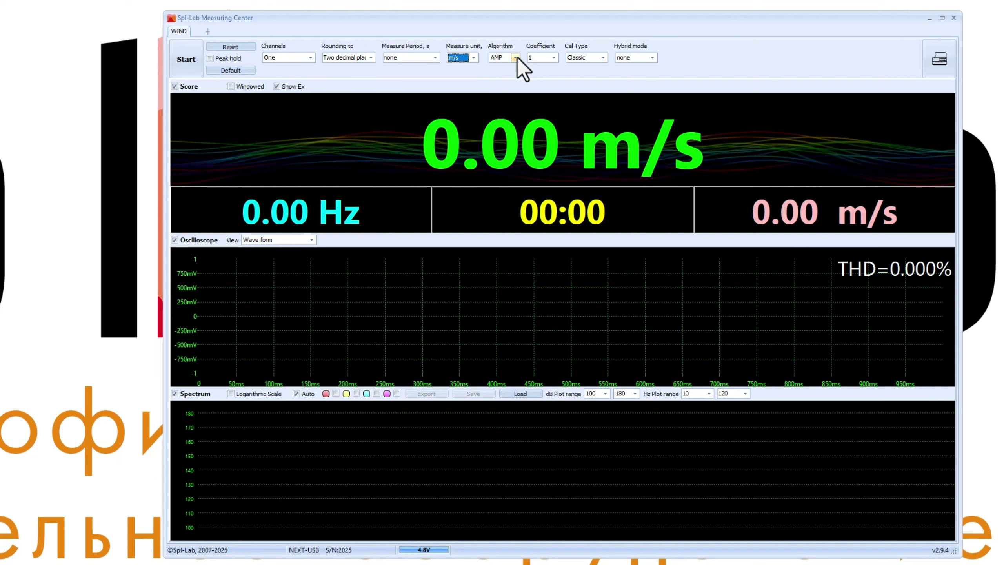
Set the wind algorithm to RMS, and run a measurement and stop it
{"action": "left_click", "coordinate": [516, 57]}
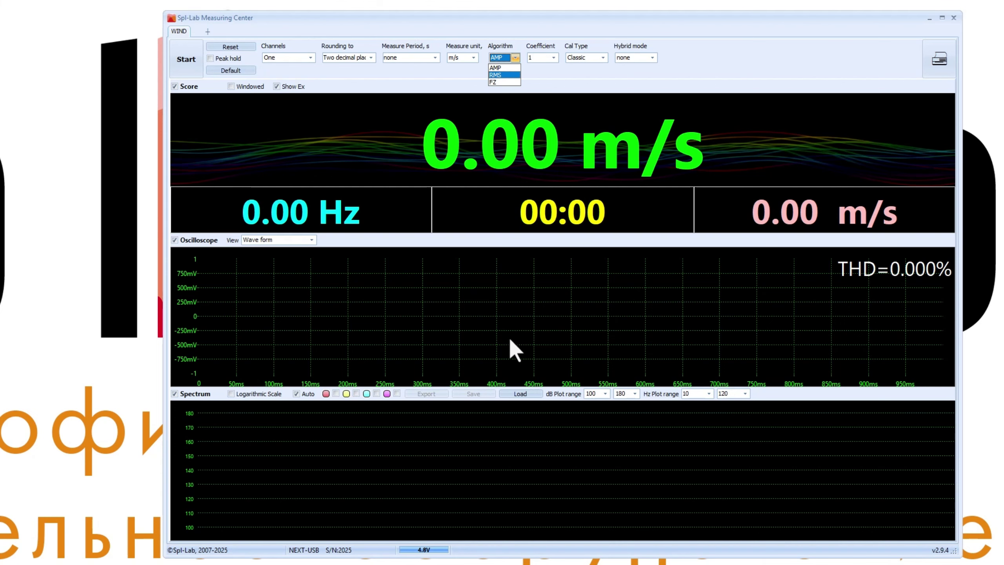
{"action": "left_click", "coordinate": [511, 75]}
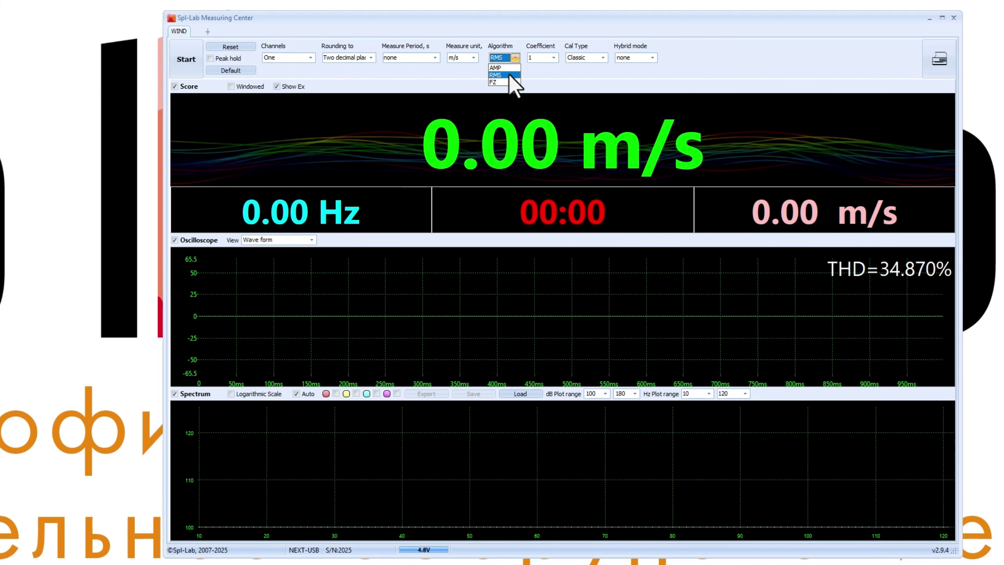
{"action": "left_click", "coordinate": [511, 75]}
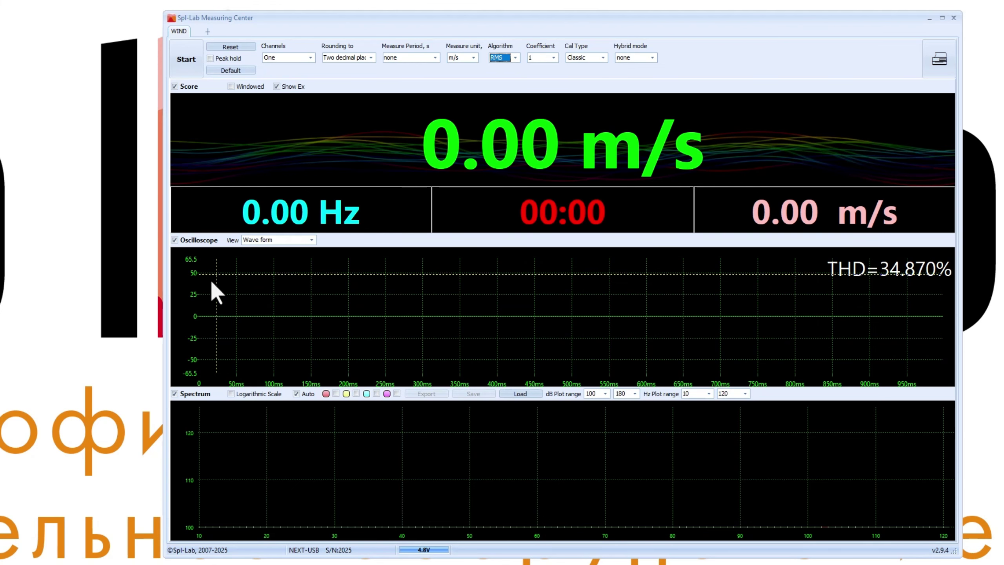
{"action": "left_click", "coordinate": [181, 56]}
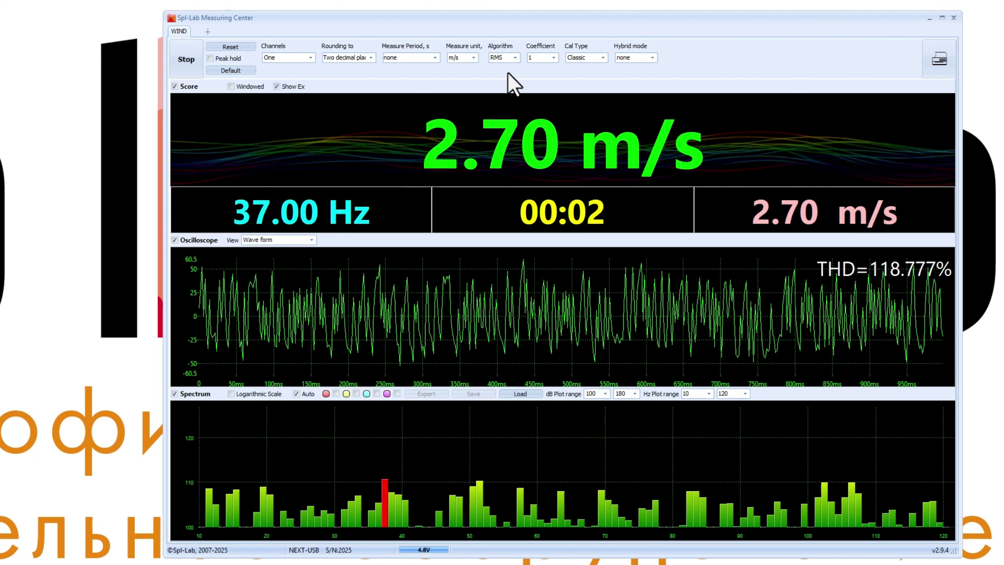
{"action": "left_click", "coordinate": [187, 60]}
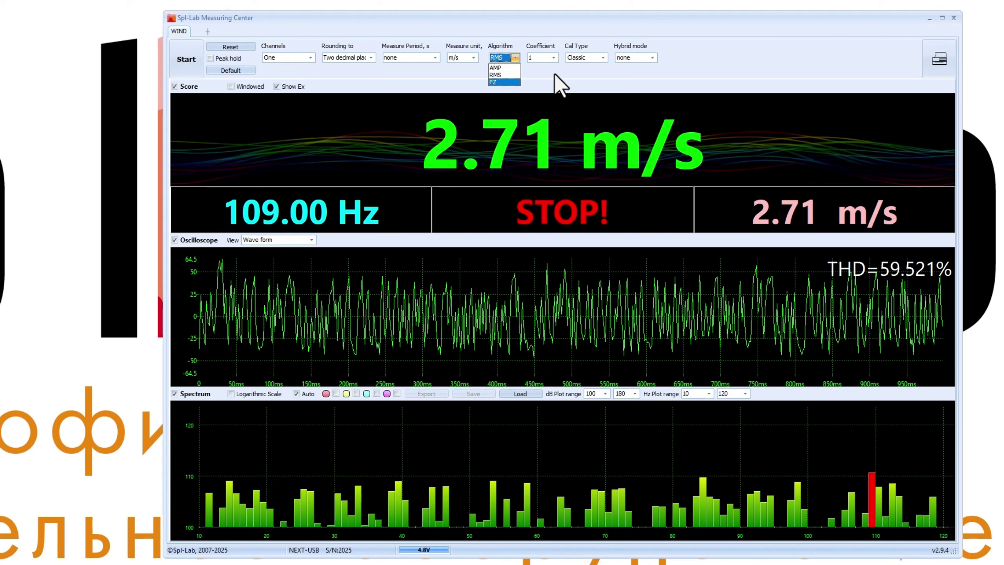
Set the wind coefficient to 2, and run a measurement and stop it
{"action": "left_click", "coordinate": [553, 61]}
{"action": "left_click", "coordinate": [555, 58]}
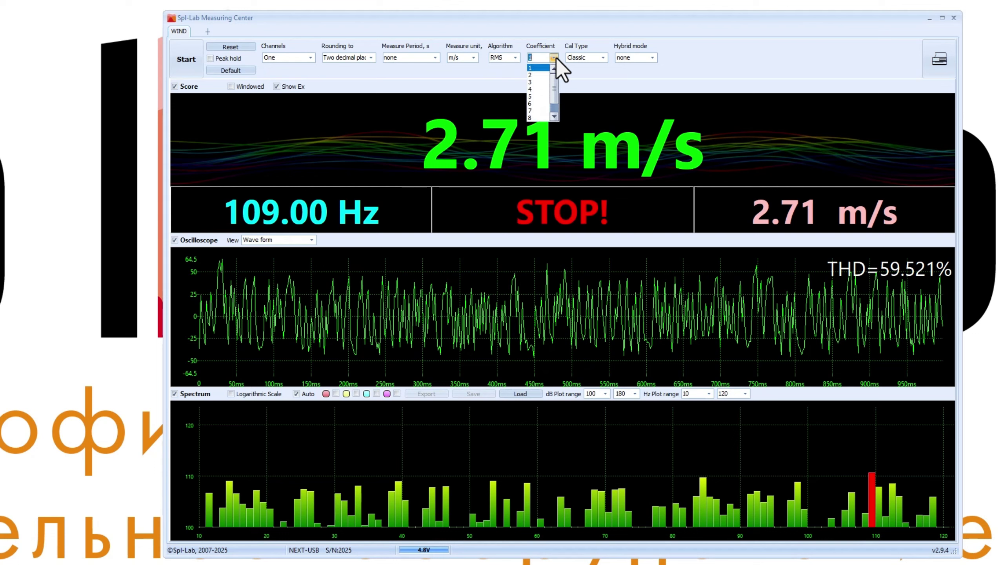
{"action": "left_click_drag", "start_coordinate": [555, 94], "coordinate": [554, 78]}
{"action": "left_click", "coordinate": [539, 75]}
{"action": "left_click", "coordinate": [185, 66]}
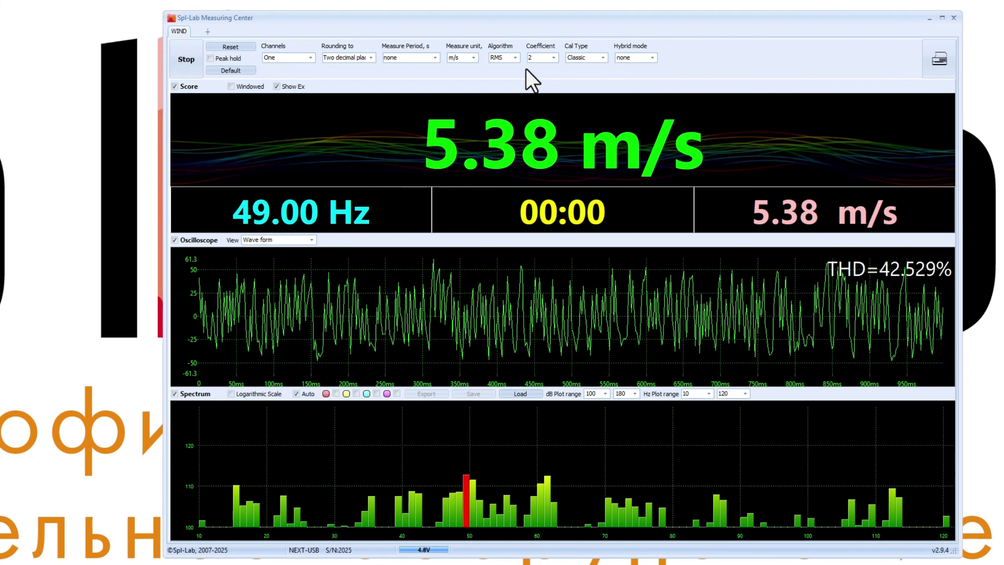
{"action": "left_click", "coordinate": [189, 59]}
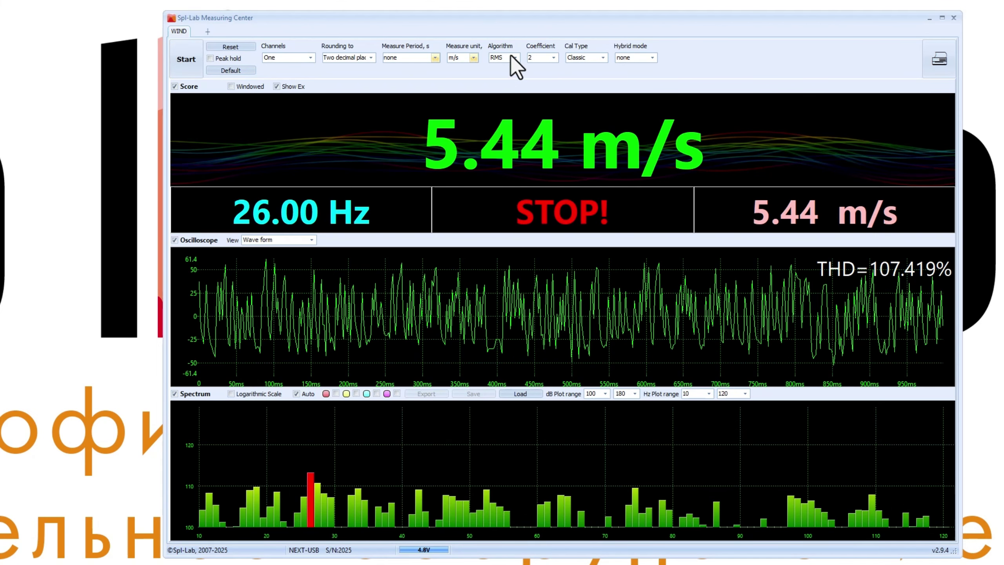
Change the wind coefficient to the custom value 2.2 and start a measurement
{"action": "left_click", "coordinate": [542, 58]}
{"action": "type", "text": ".2"}
{"action": "left_click", "coordinate": [186, 60]}
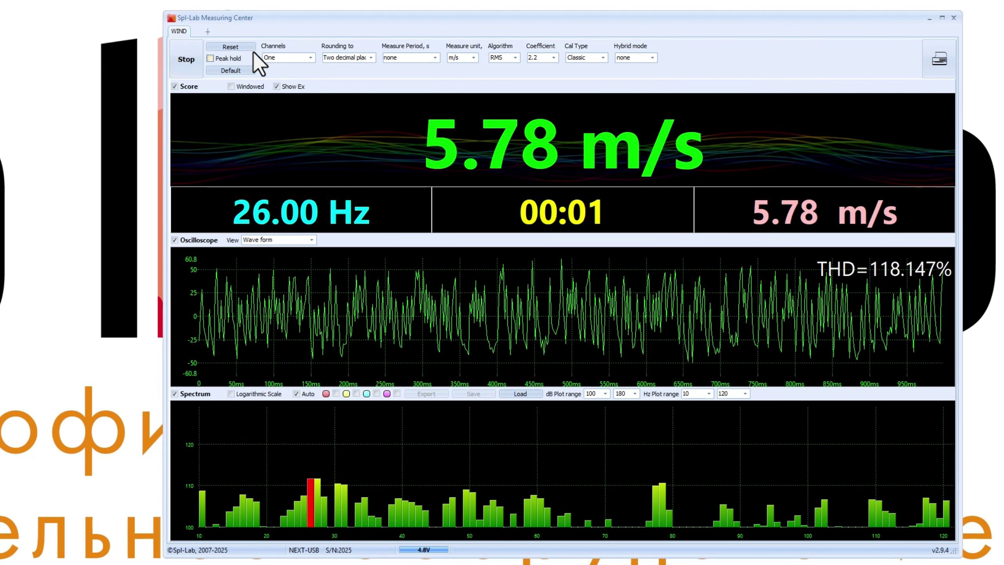
Review the calibration types, keeping Classic, and set the wind measurement's hybrid mode to SPL
{"action": "left_click", "coordinate": [603, 58]}
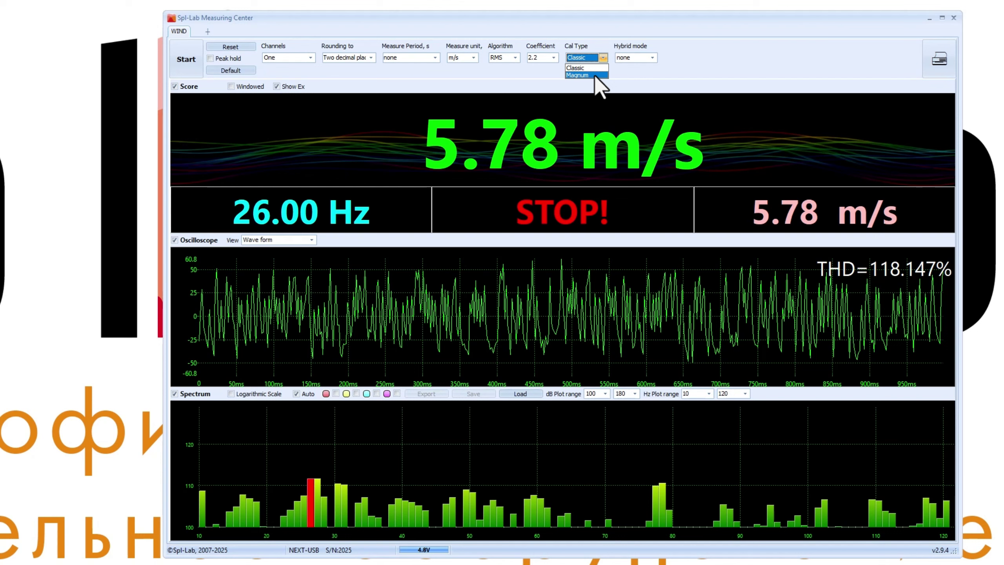
{"action": "left_click", "coordinate": [658, 75]}
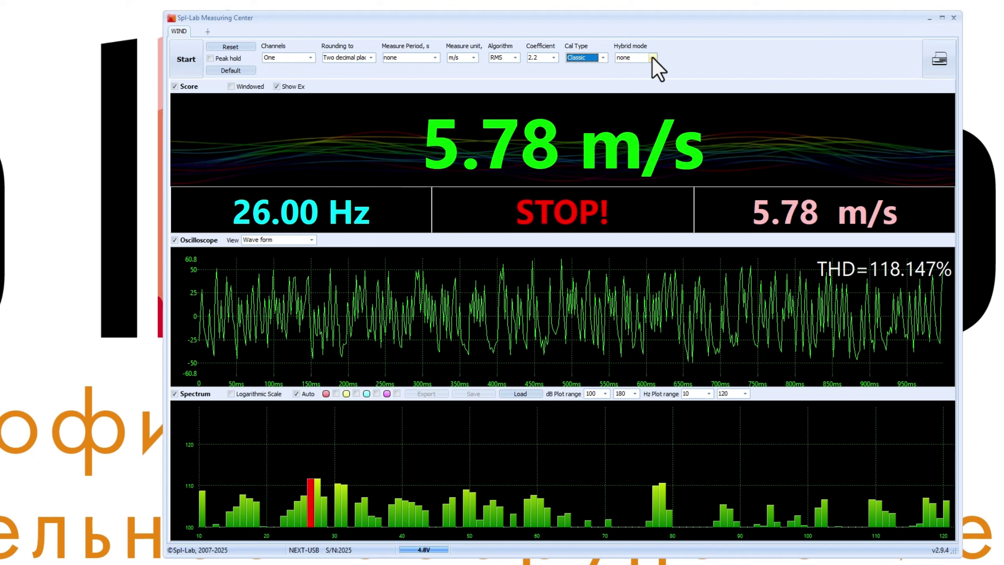
{"action": "left_click", "coordinate": [652, 58]}
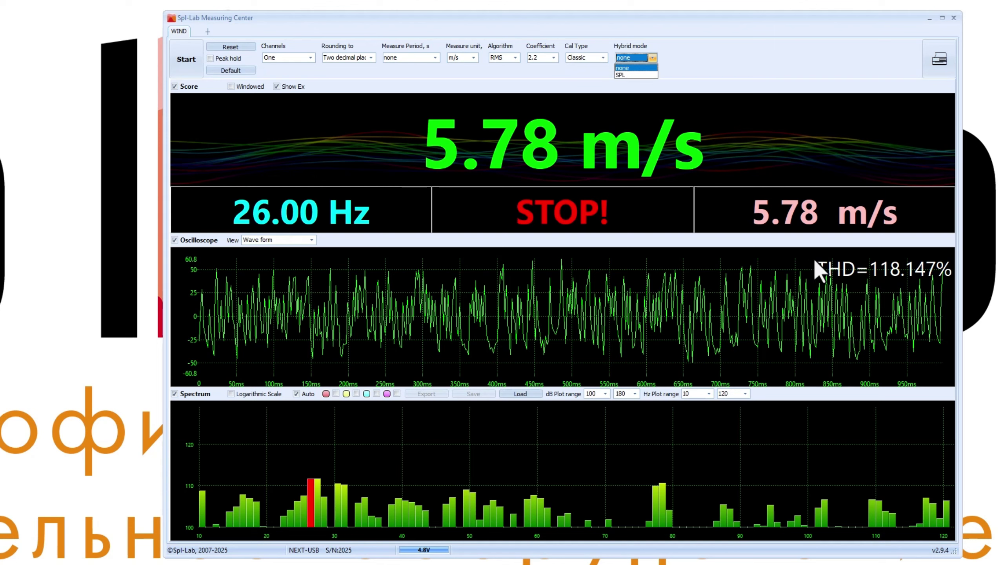
{"action": "left_click", "coordinate": [625, 76]}
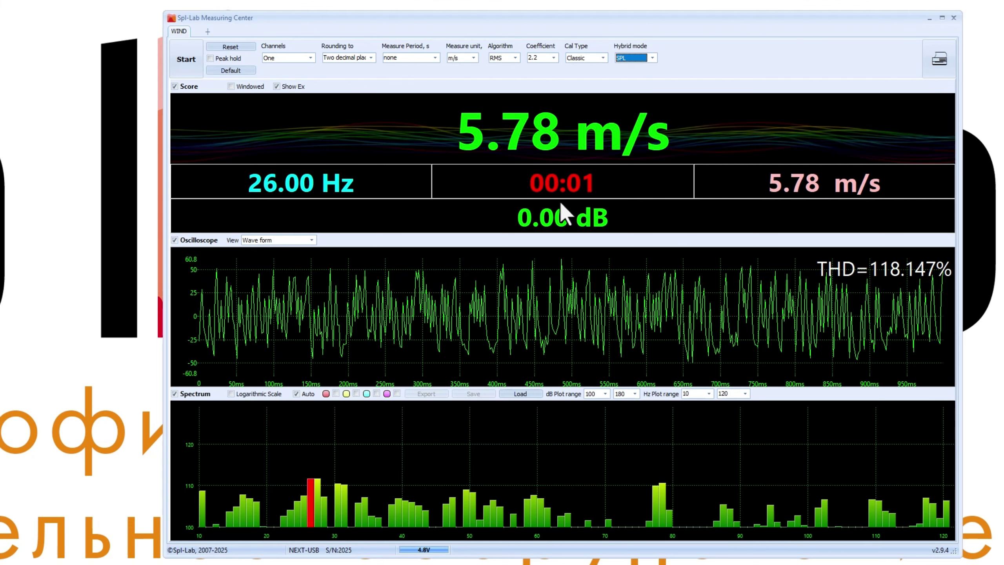
Try the Value in time view for the oscilloscope, and return it to Wave form
{"action": "left_click", "coordinate": [307, 240]}
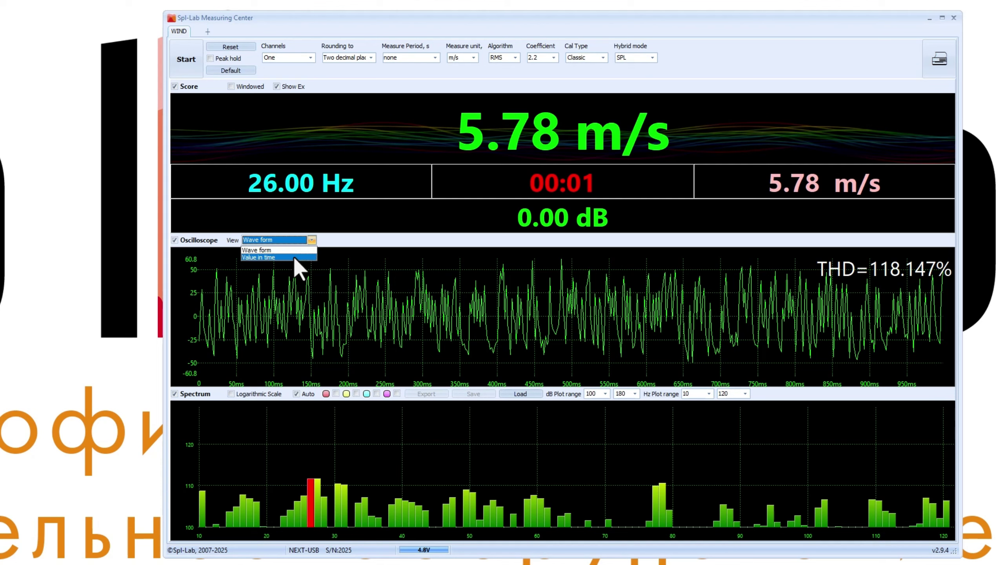
{"action": "left_click", "coordinate": [294, 257]}
{"action": "left_click", "coordinate": [306, 240]}
{"action": "left_click", "coordinate": [303, 250]}
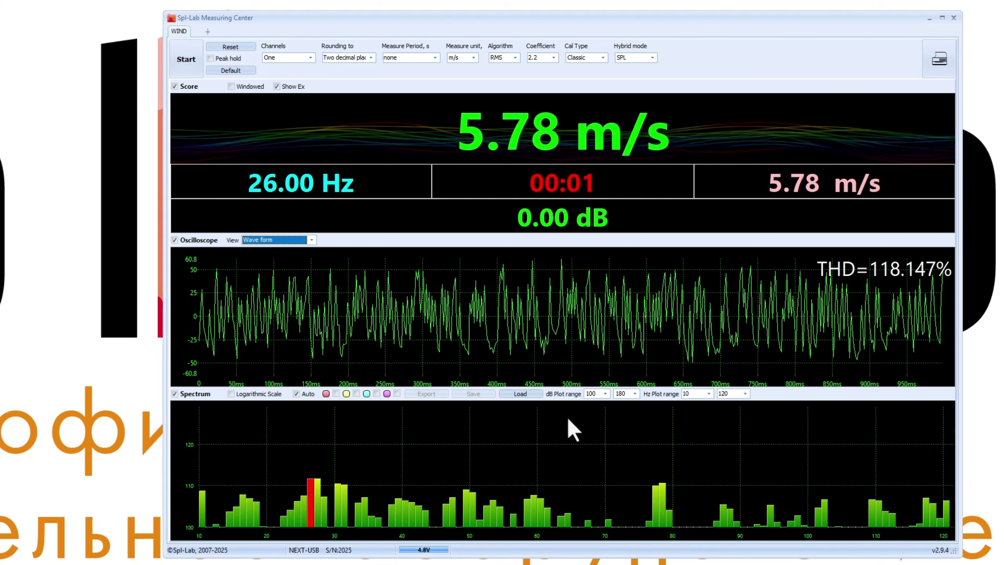
Open the Real SPL mode alongside the Wind mode and set its frequency indent to 7, keeping the Classic calibration type
{"action": "left_click", "coordinate": [207, 31]}
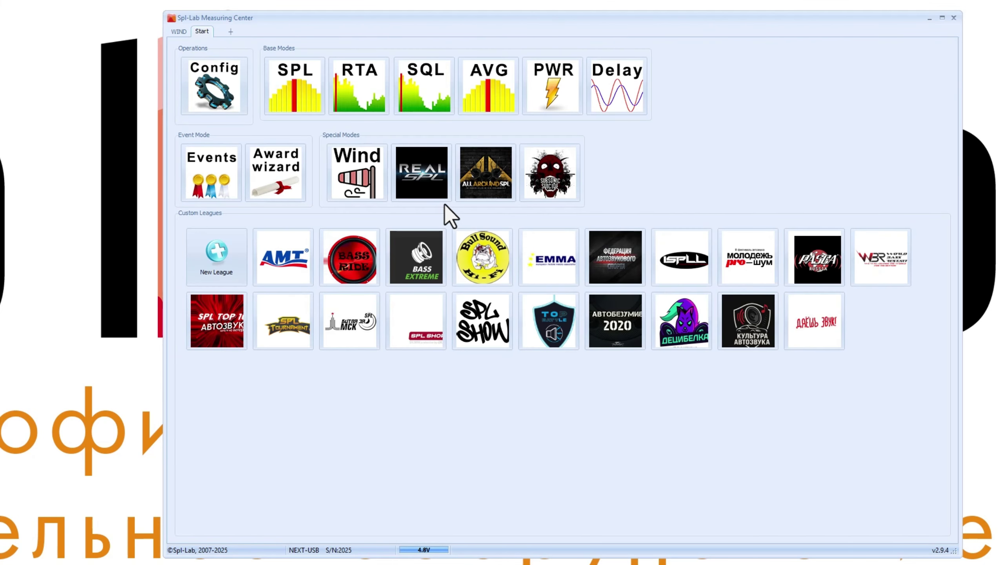
{"action": "left_click", "coordinate": [429, 189]}
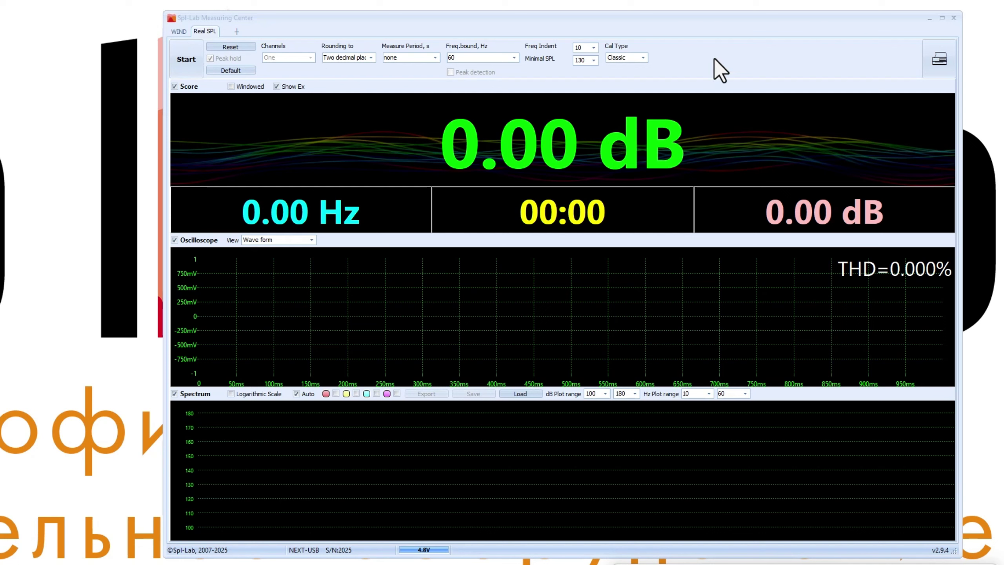
{"action": "left_click", "coordinate": [594, 48]}
{"action": "left_click_drag", "start_coordinate": [596, 76], "coordinate": [595, 73]}
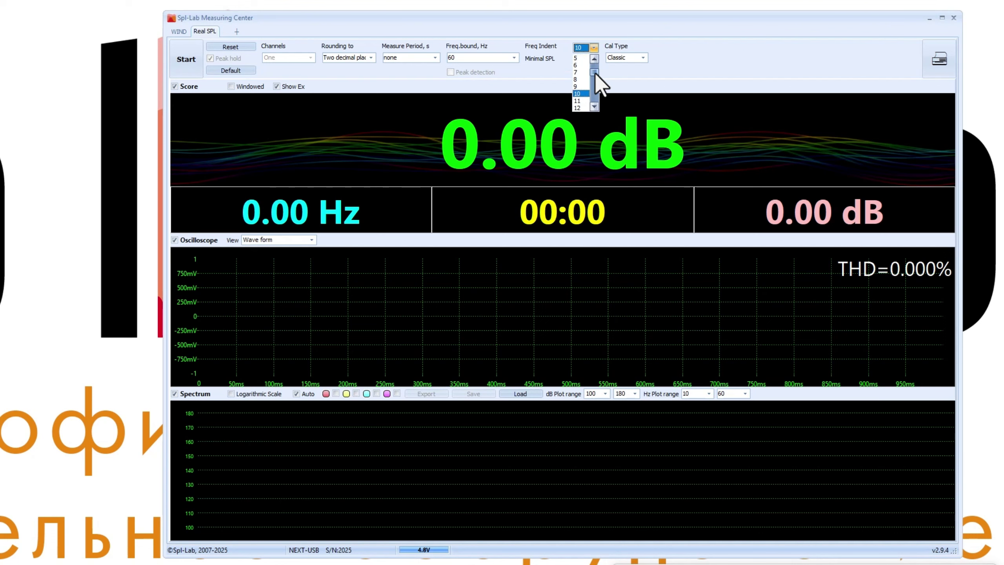
{"action": "left_click", "coordinate": [580, 73]}
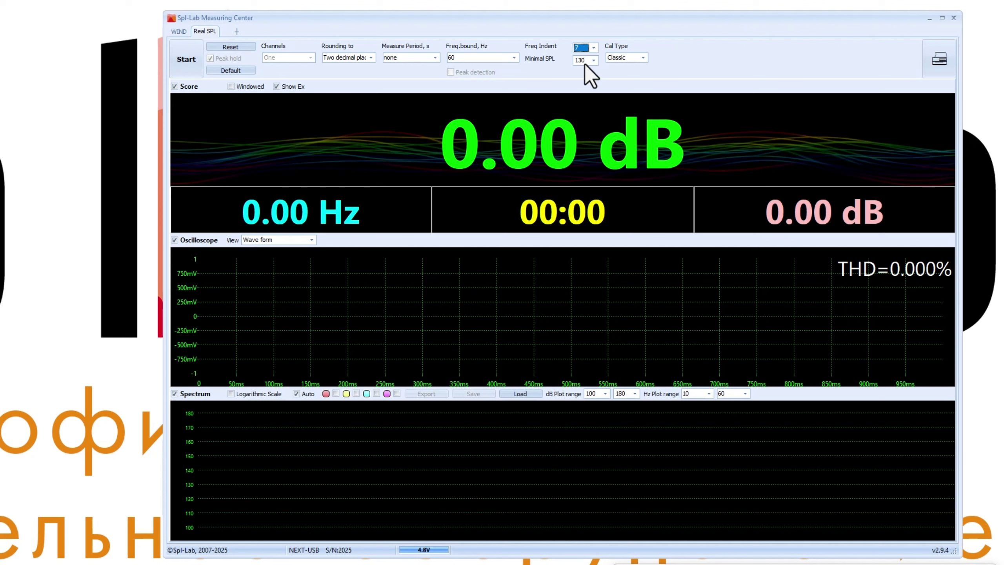
{"action": "left_click", "coordinate": [642, 58]}
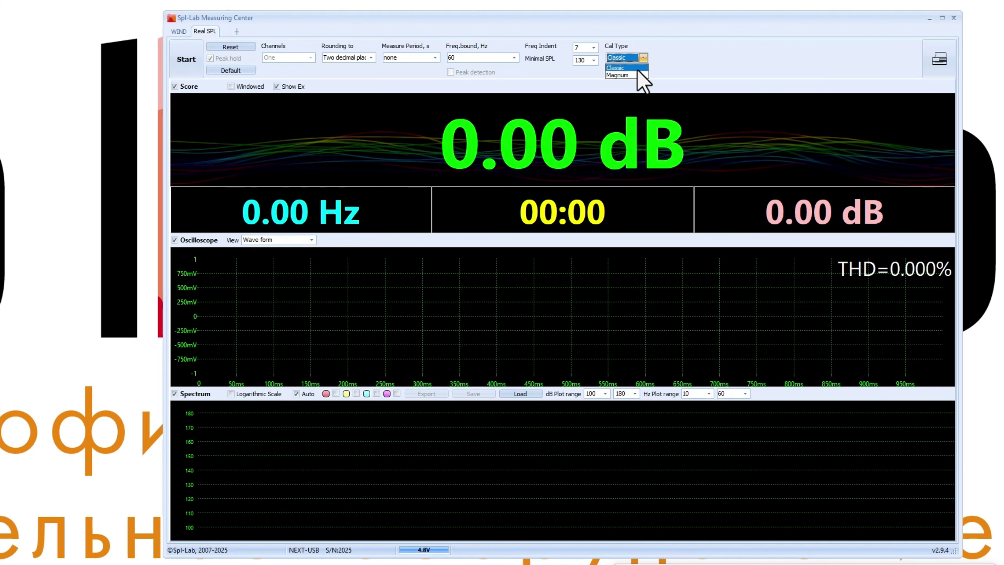
{"action": "left_click", "coordinate": [677, 50]}
Run a Real SPL measurement and inspect the frequency and level of the red peaks in the spectrum
{"action": "left_click", "coordinate": [185, 63]}
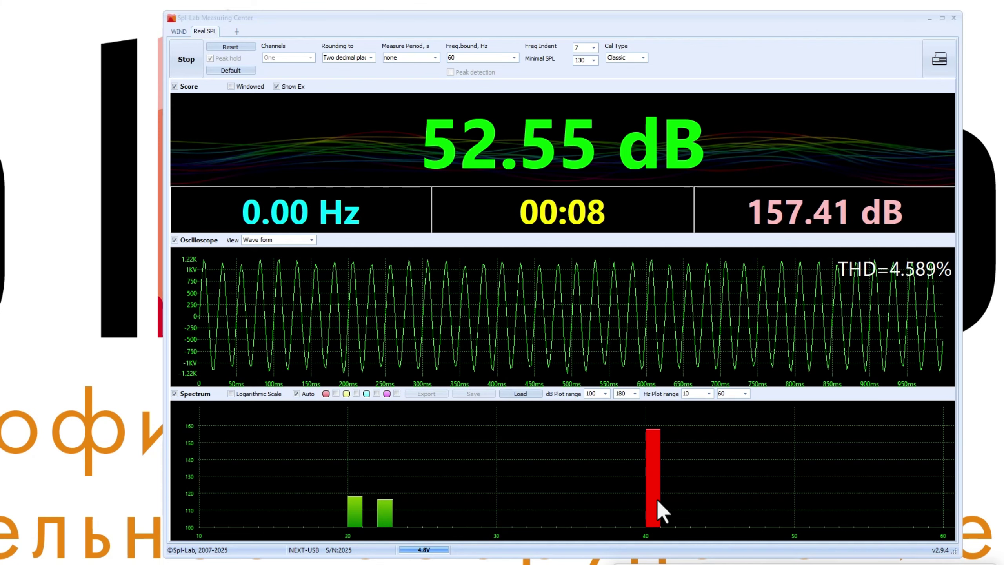
{"action": "mouse_move", "coordinate": [653, 409]}
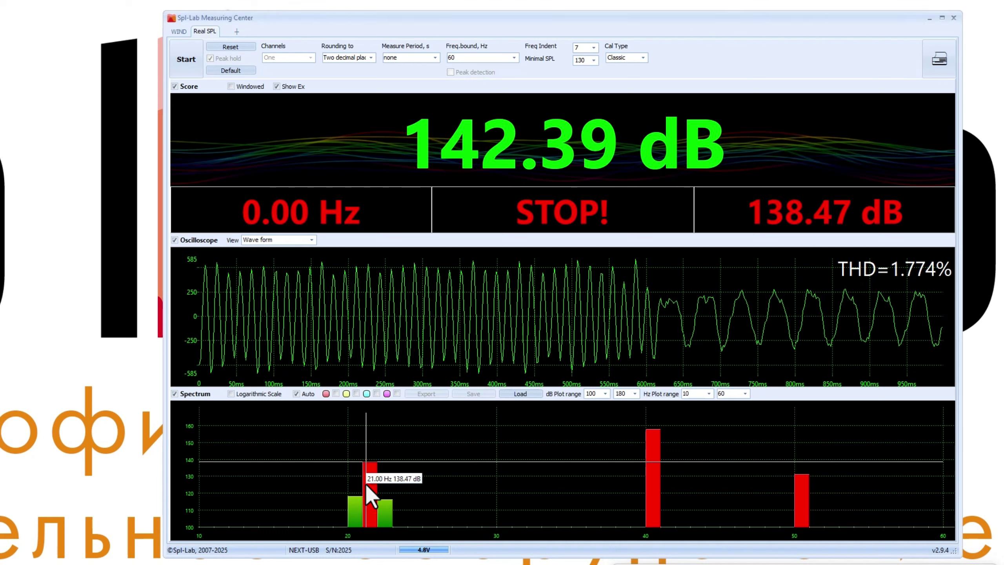
{"action": "mouse_move", "coordinate": [653, 440]}
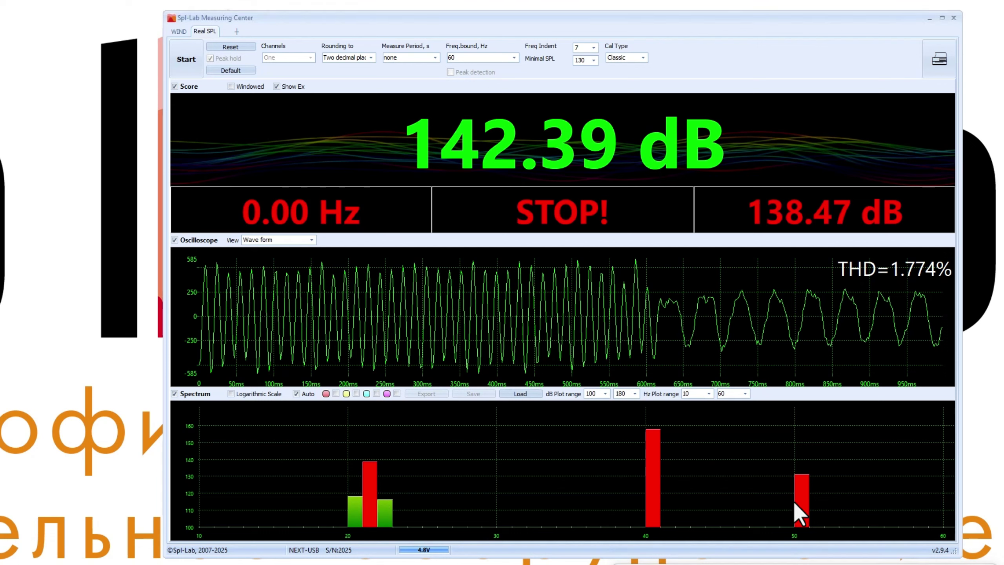
{"action": "mouse_move", "coordinate": [805, 497]}
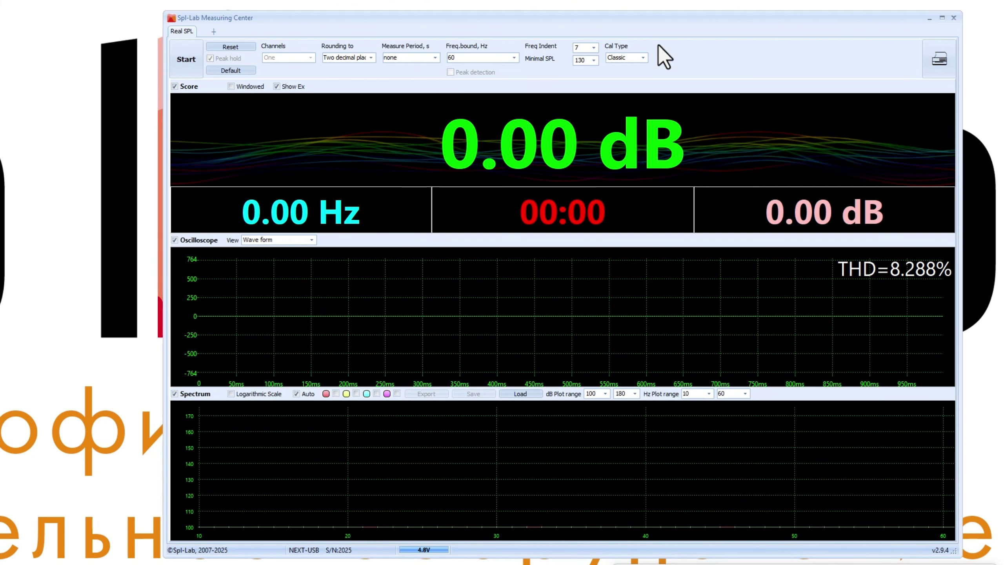
Review the available minimal SPL and frequency indent values for Real SPL, keeping 130 and 7
{"action": "left_click", "coordinate": [594, 60]}
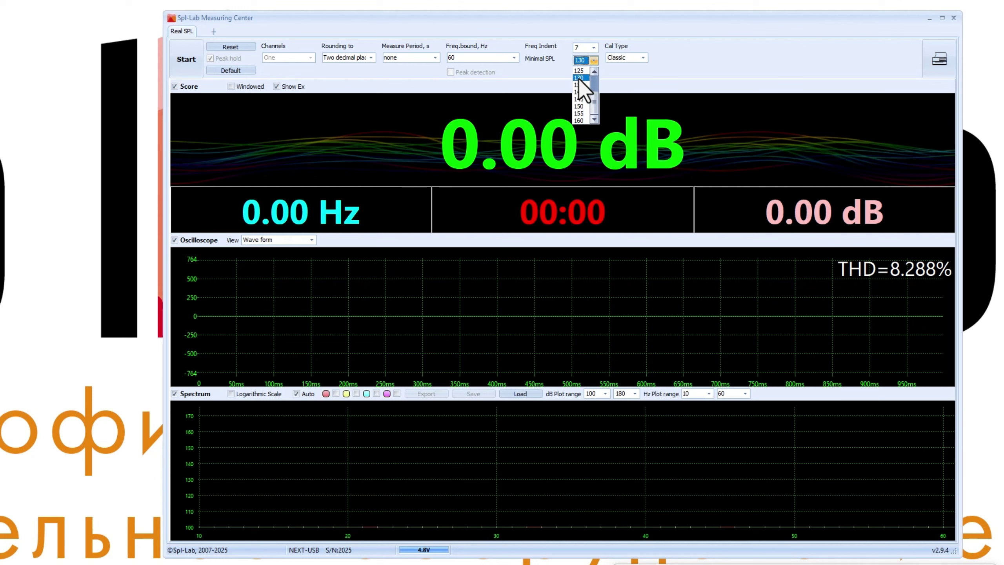
{"action": "left_click", "coordinate": [633, 82]}
{"action": "left_click", "coordinate": [593, 48]}
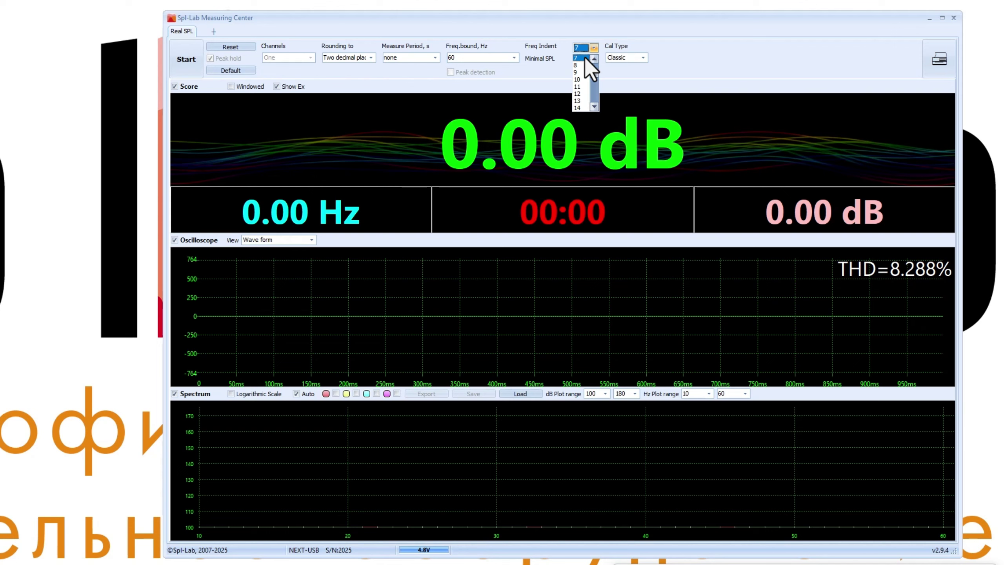
{"action": "left_click", "coordinate": [636, 81]}
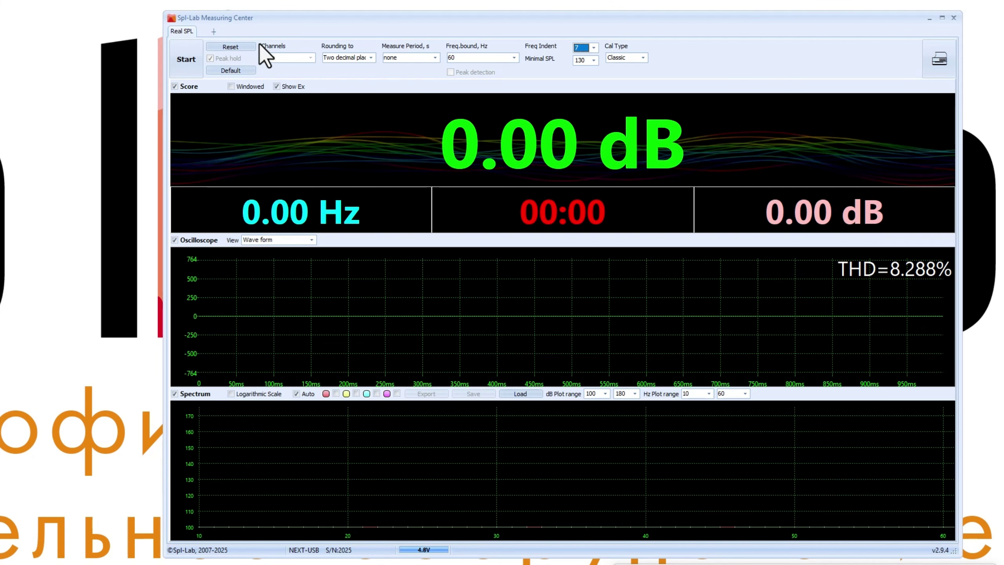
Close the Real SPL mode, and run and stop a three-channel measurement in the All Around SPL mode
{"action": "left_click", "coordinate": [207, 34]}
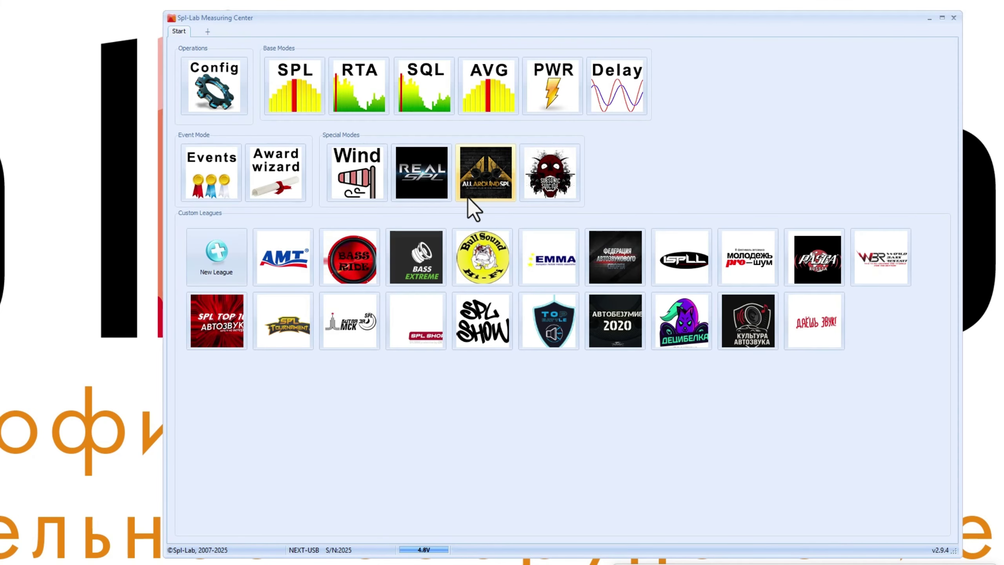
{"action": "left_click", "coordinate": [493, 190]}
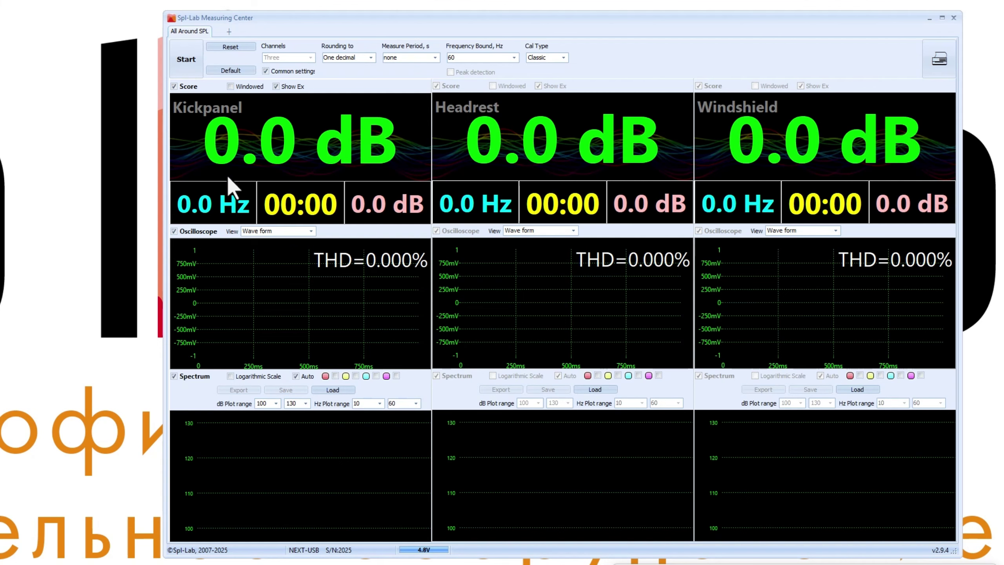
{"action": "left_click", "coordinate": [187, 71]}
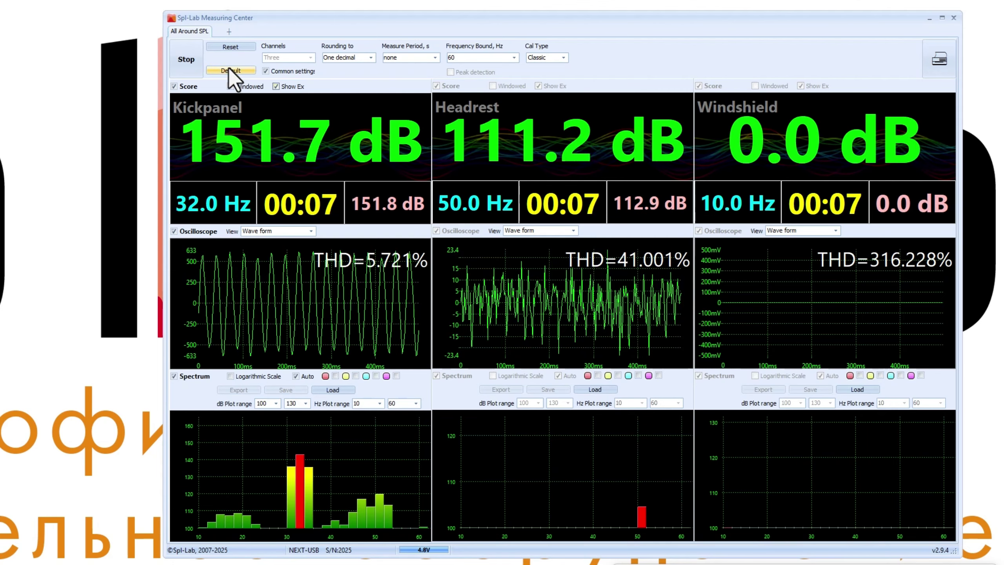
{"action": "left_click", "coordinate": [197, 60]}
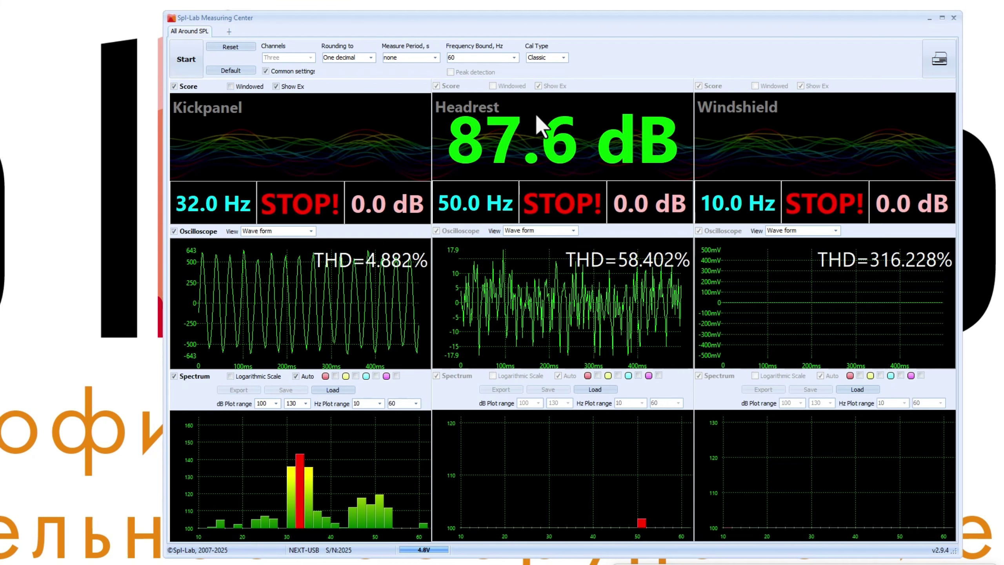
Close the All Around SPL mode and open the Subsonic Suicide special mode
{"action": "left_click", "coordinate": [225, 33]}
{"action": "left_click", "coordinate": [204, 35]}
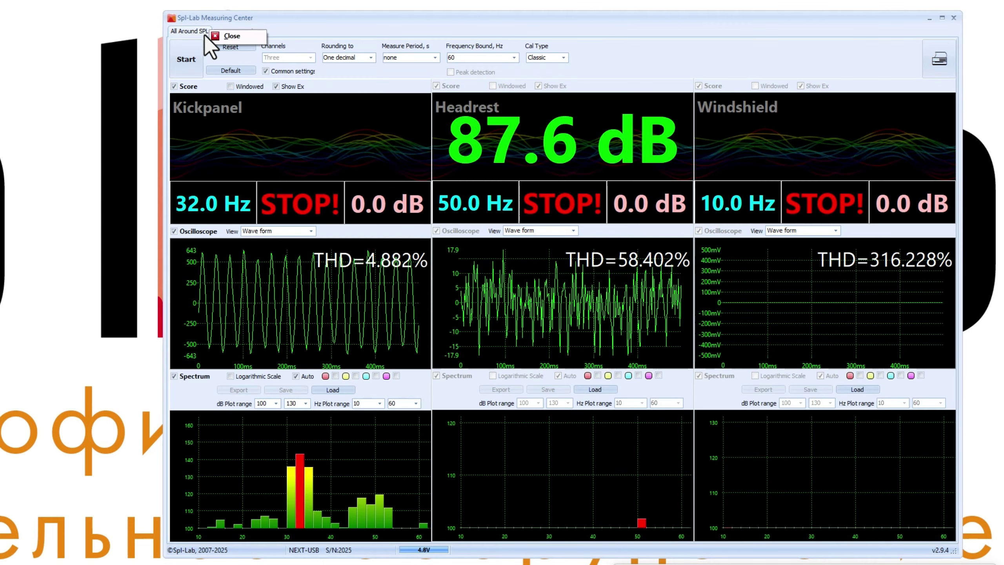
{"action": "left_click", "coordinate": [203, 34]}
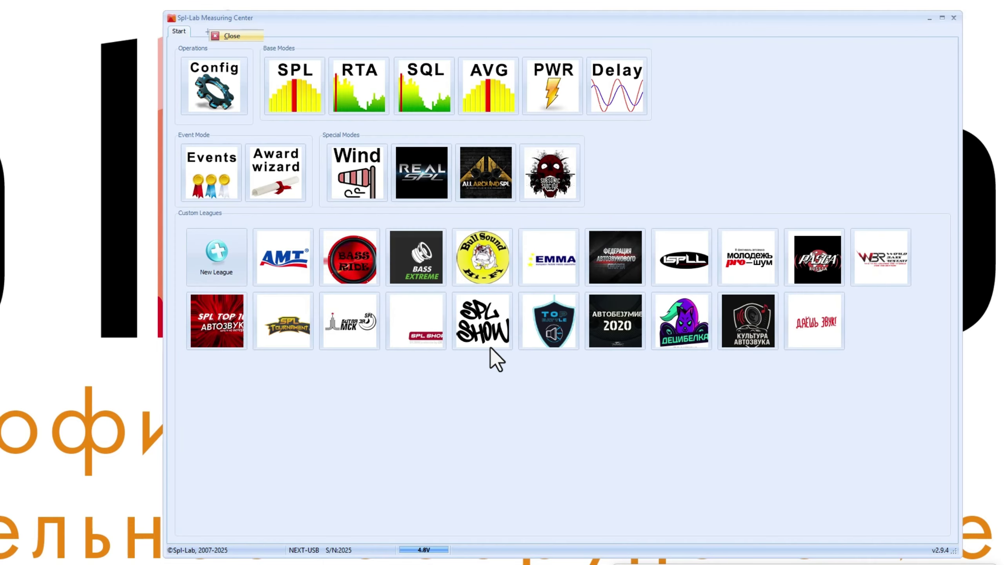
{"action": "left_click", "coordinate": [553, 178]}
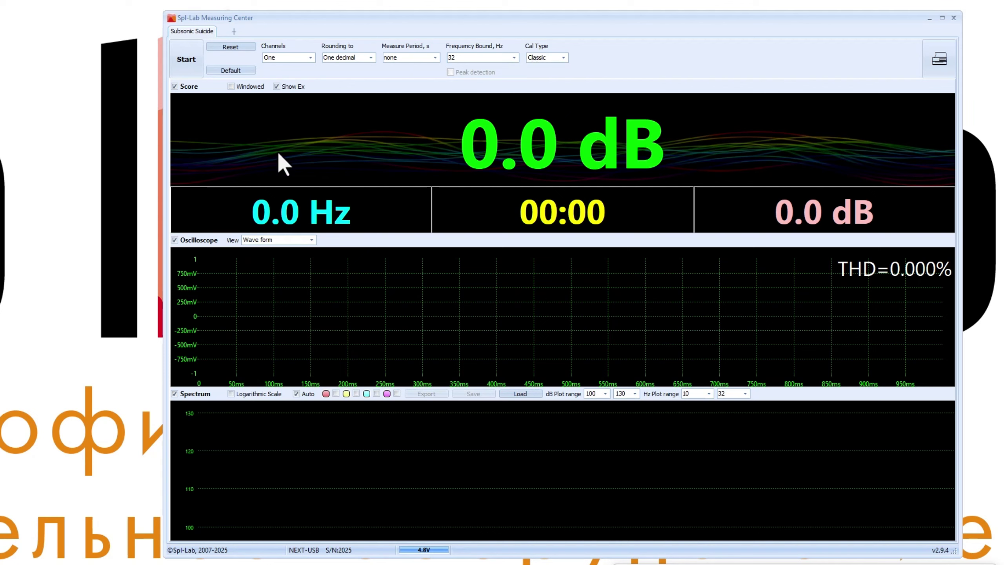
Set the Subsonic Suicide frequency bound to 100 Hz, and run and stop a measurement
{"action": "left_click", "coordinate": [514, 57]}
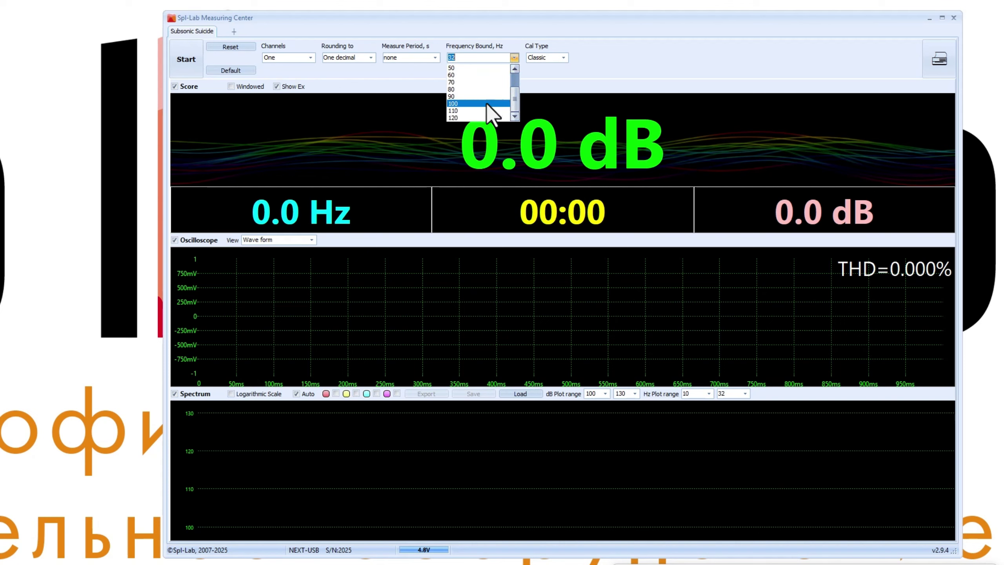
{"action": "left_click", "coordinate": [488, 105]}
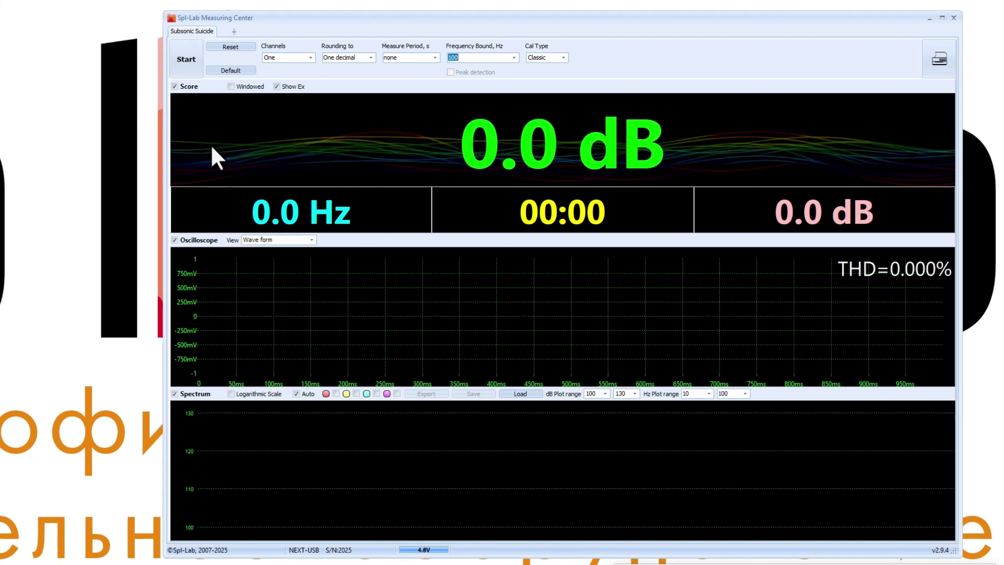
{"action": "left_click", "coordinate": [187, 71]}
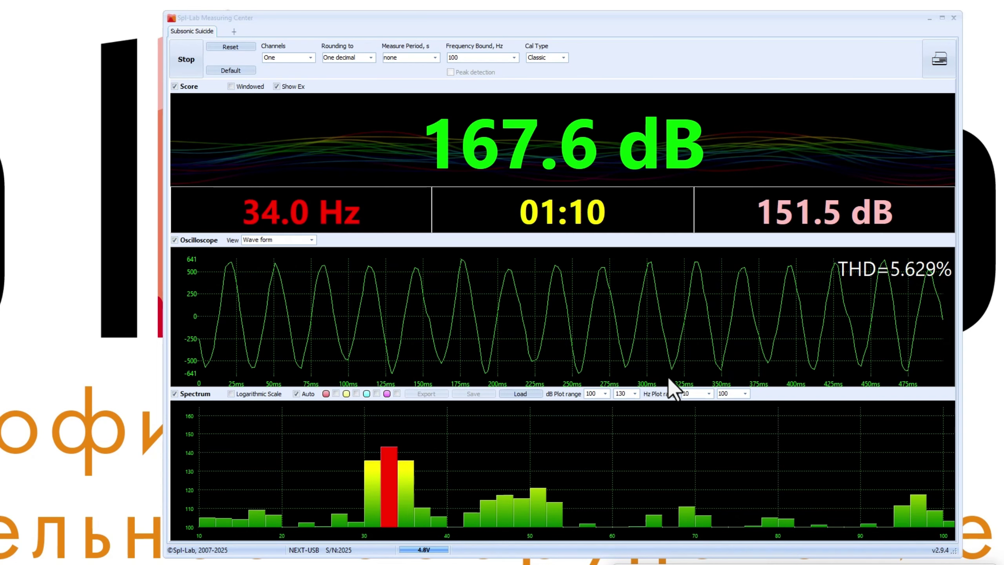
{"action": "left_click", "coordinate": [192, 61]}
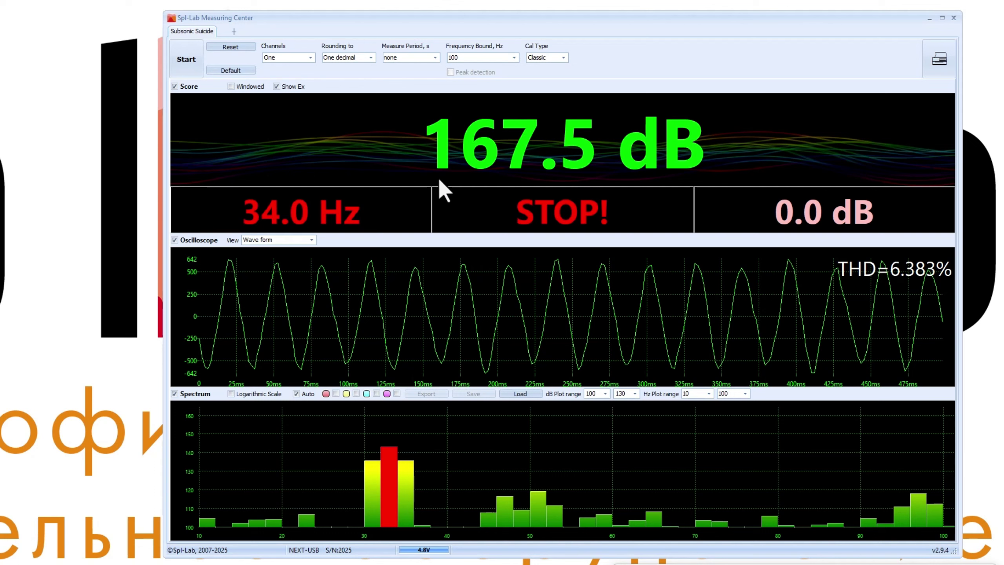
Set the Subsonic Suicide frequency bound to 40 Hz
{"action": "left_click", "coordinate": [514, 58]}
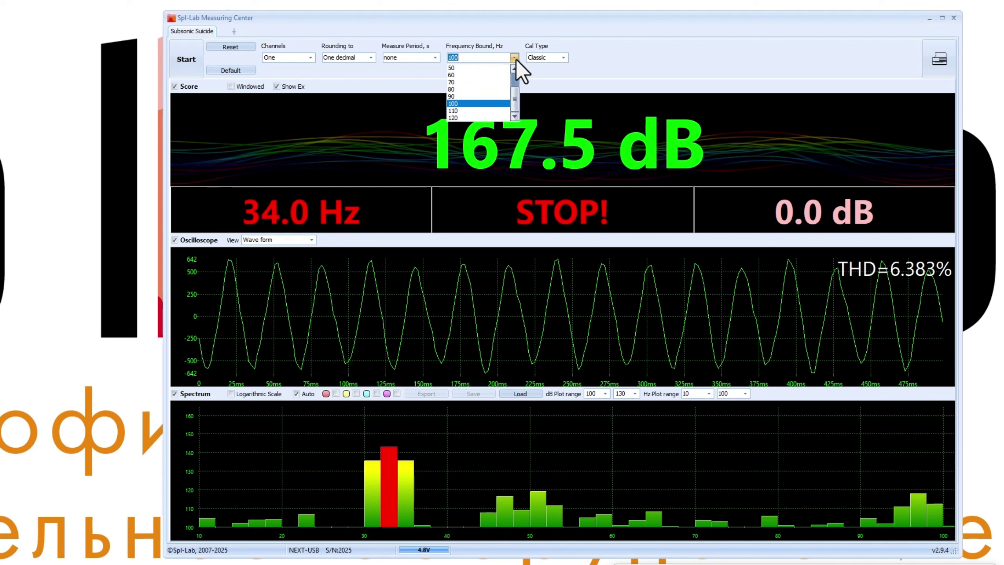
{"action": "left_click", "coordinate": [476, 104]}
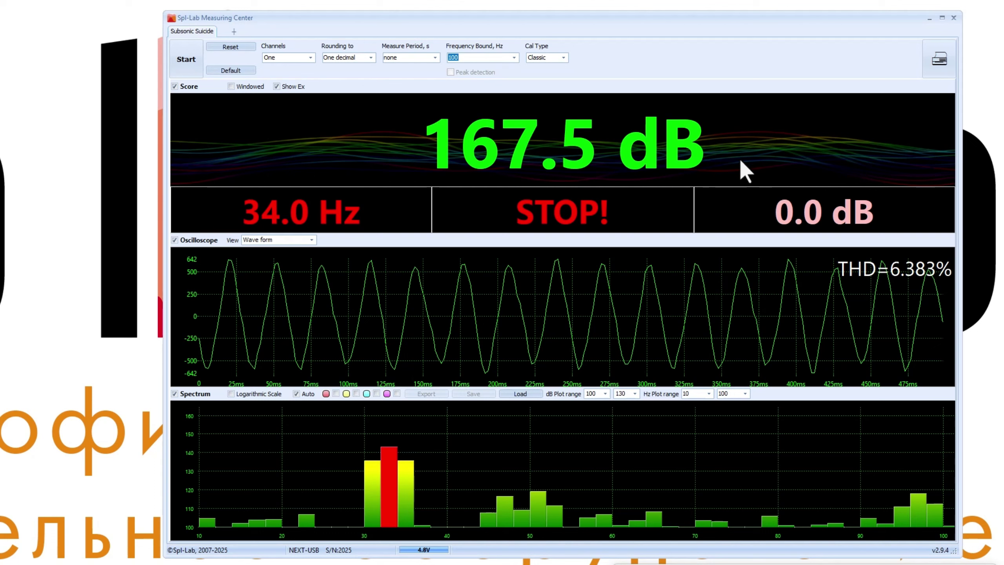
{"action": "left_click", "coordinate": [514, 58]}
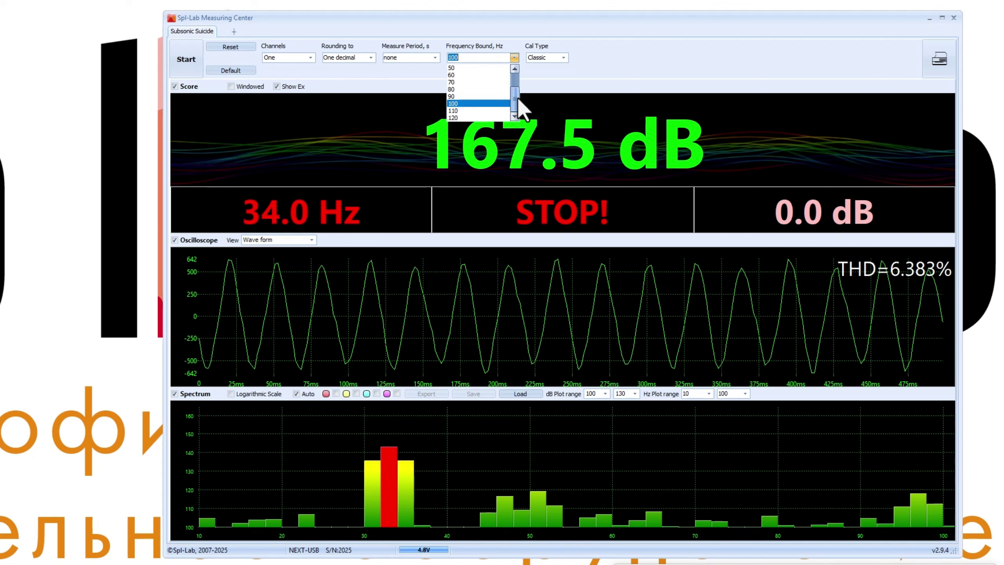
{"action": "left_click_drag", "start_coordinate": [518, 99], "coordinate": [517, 88]}
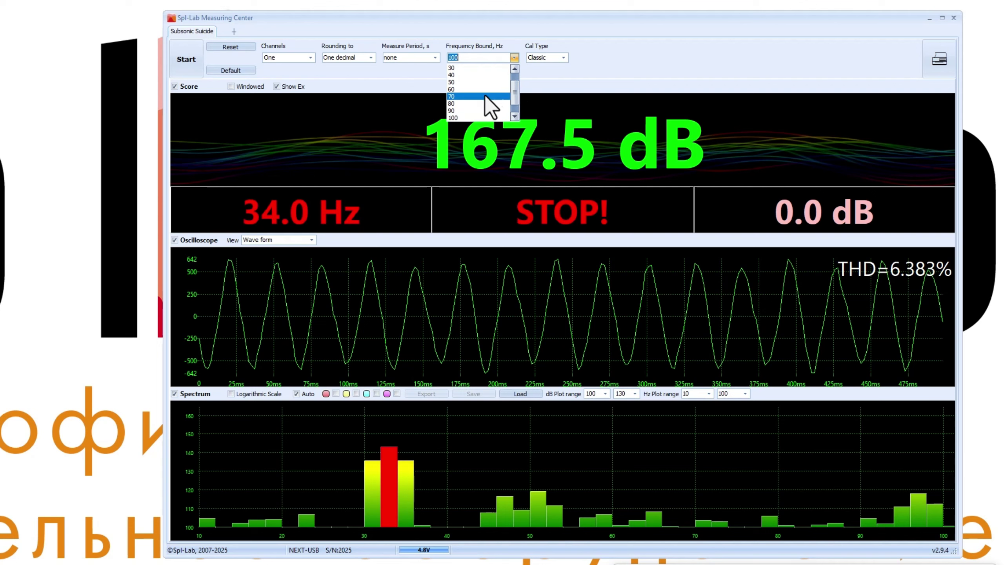
{"action": "left_click", "coordinate": [480, 76]}
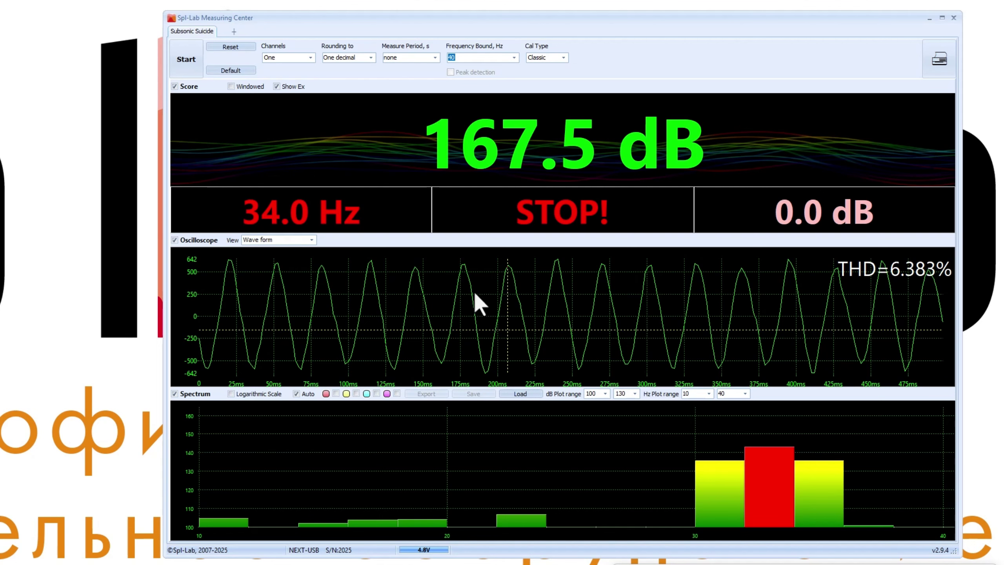
Run and stop another Subsonic Suicide measurement, and close both the measuring program and NCH Tone Generator
{"action": "left_click", "coordinate": [183, 67]}
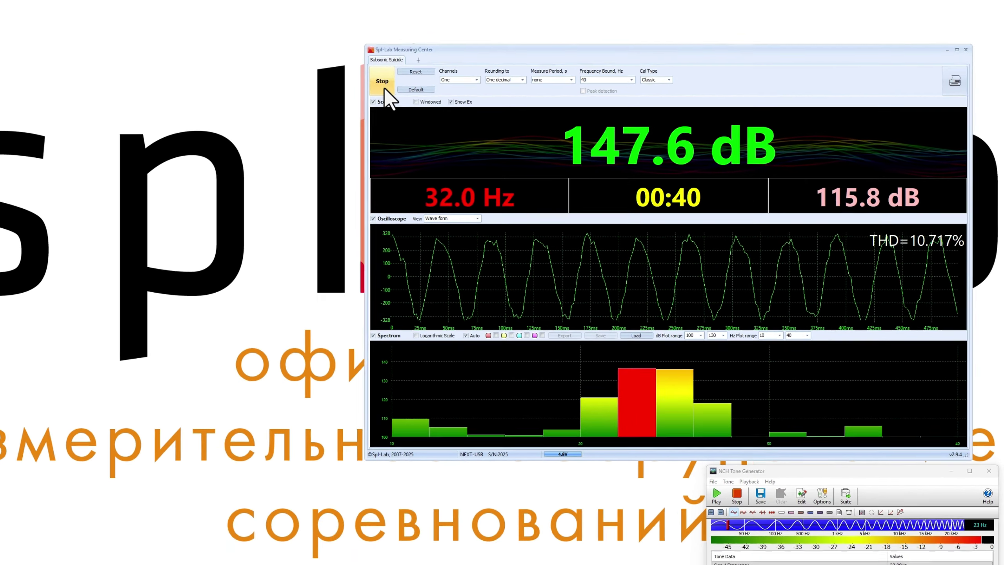
{"action": "left_click", "coordinate": [384, 88]}
{"action": "left_click", "coordinate": [965, 49]}
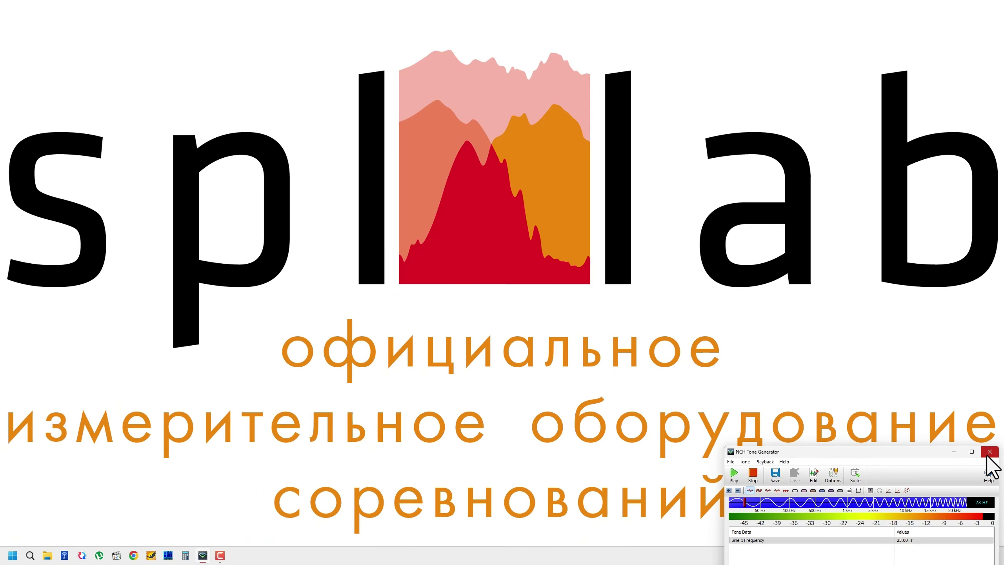
{"action": "left_click", "coordinate": [988, 455]}
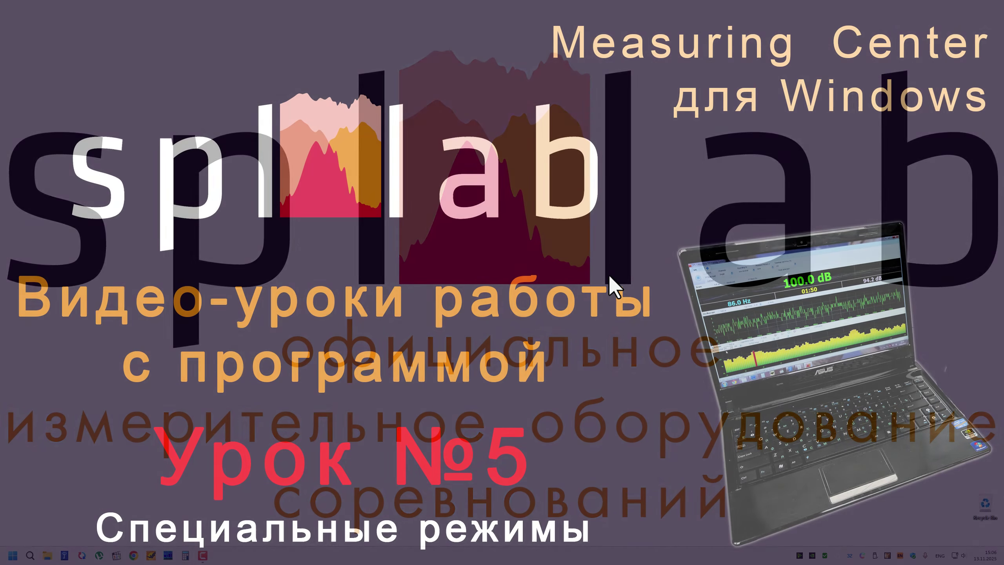